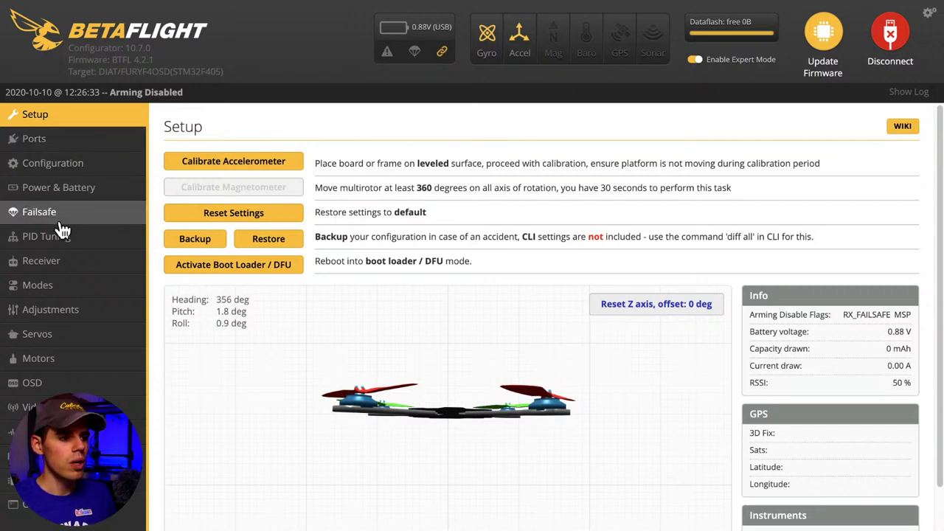
Open the rateprofile settings in PID Tuning and review the rates, throttle curve and list of selectable rateprofiles.
left_click(85, 247)
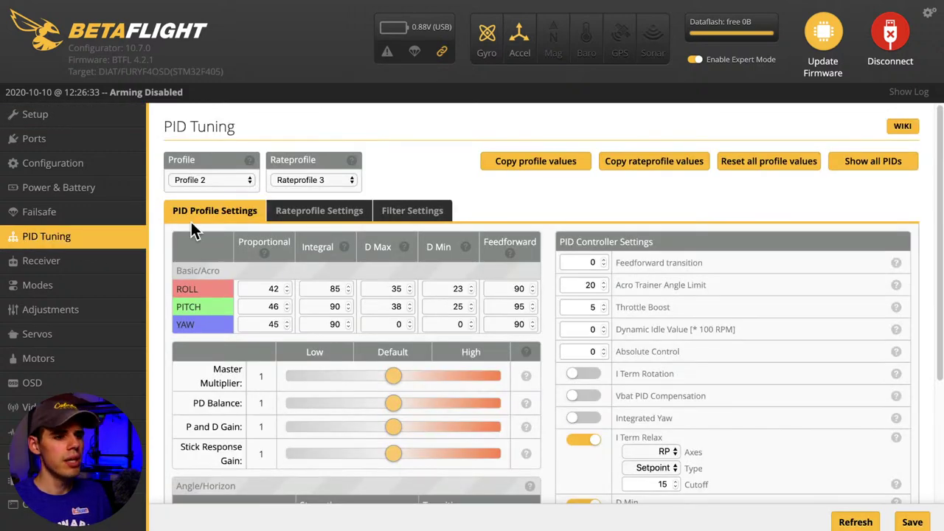
left_click(322, 214)
scroll(453, 421, "down", 2)
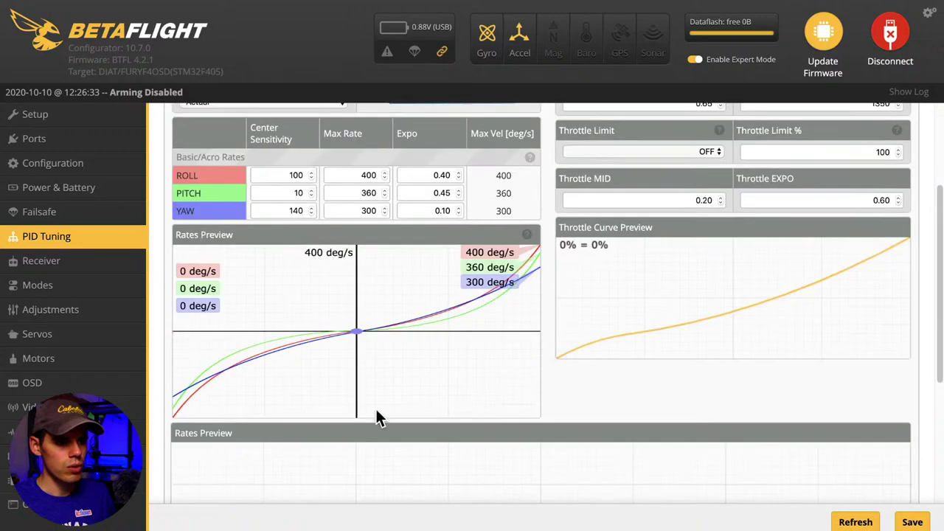
scroll(539, 289, "up", 2)
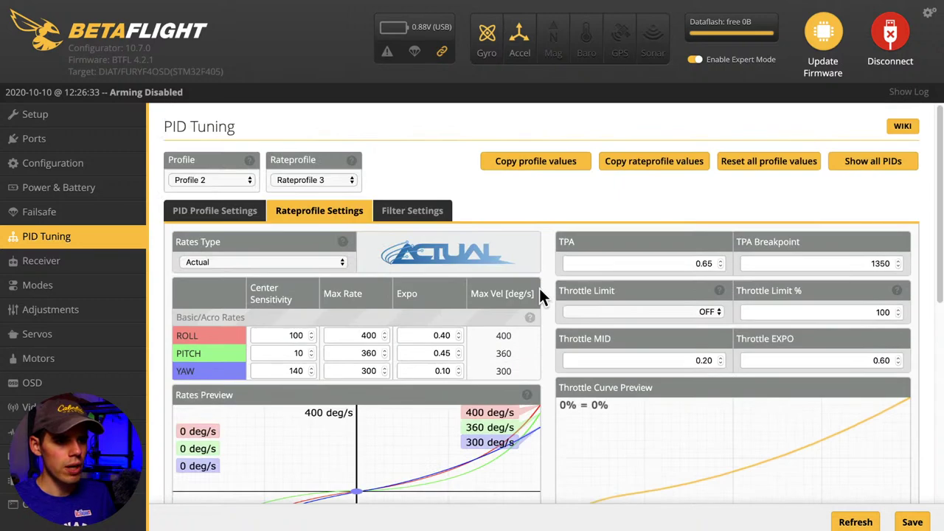
left_click(352, 181)
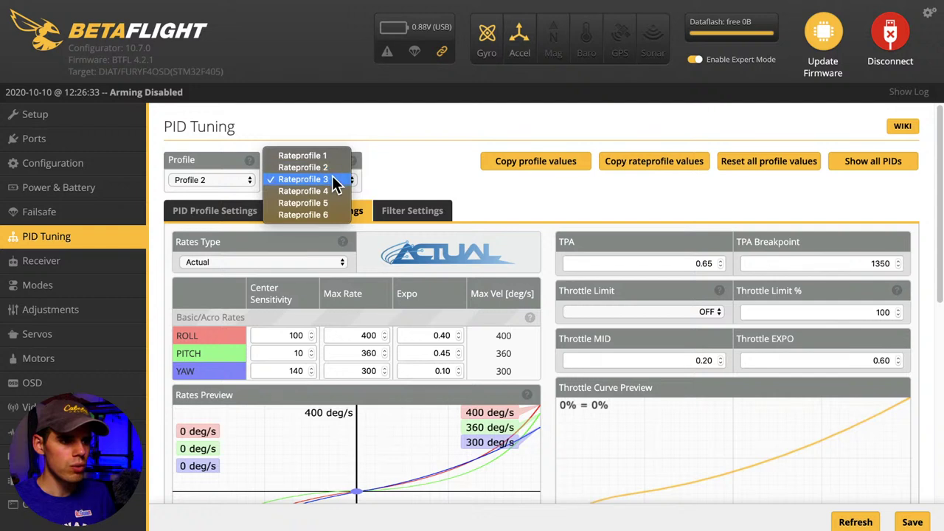
left_click(403, 175)
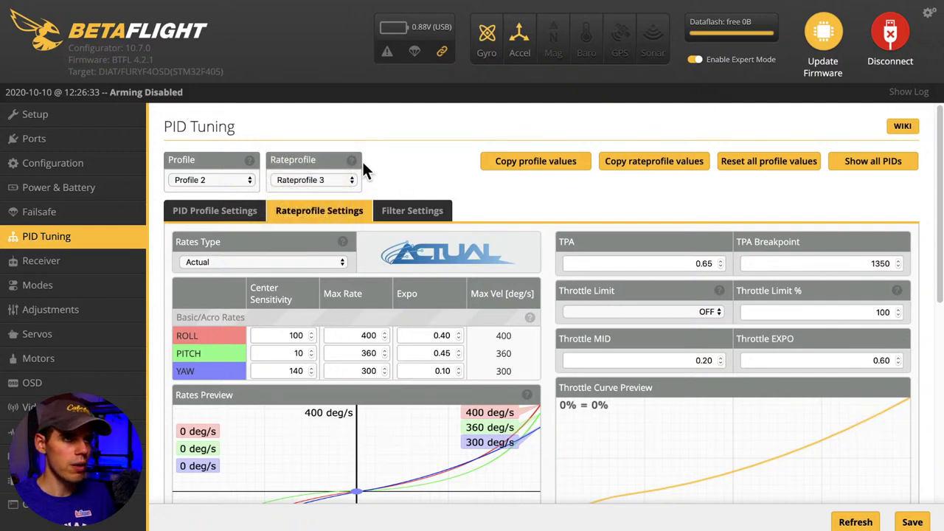
mouse_move(353, 163)
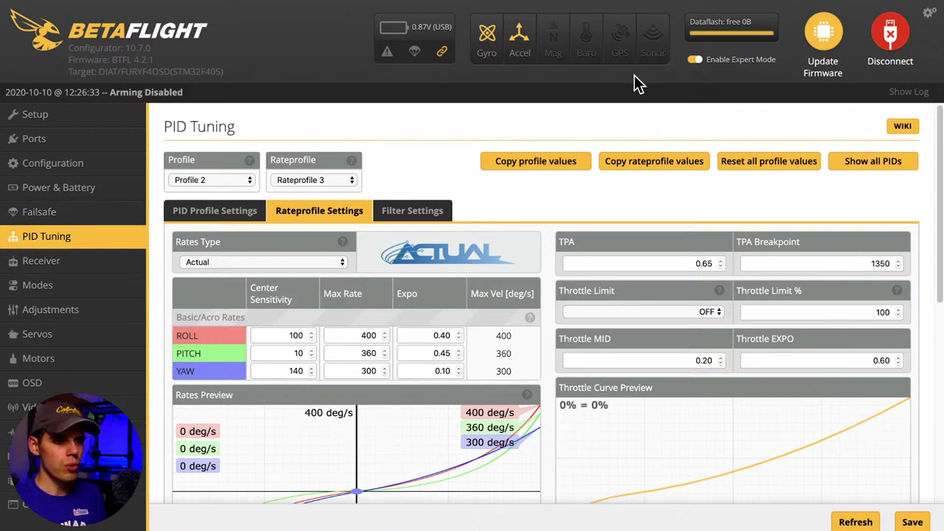
Turn Expert Mode off and back on, and open the Adjustments settings to view the first adjustment.
left_click(695, 60)
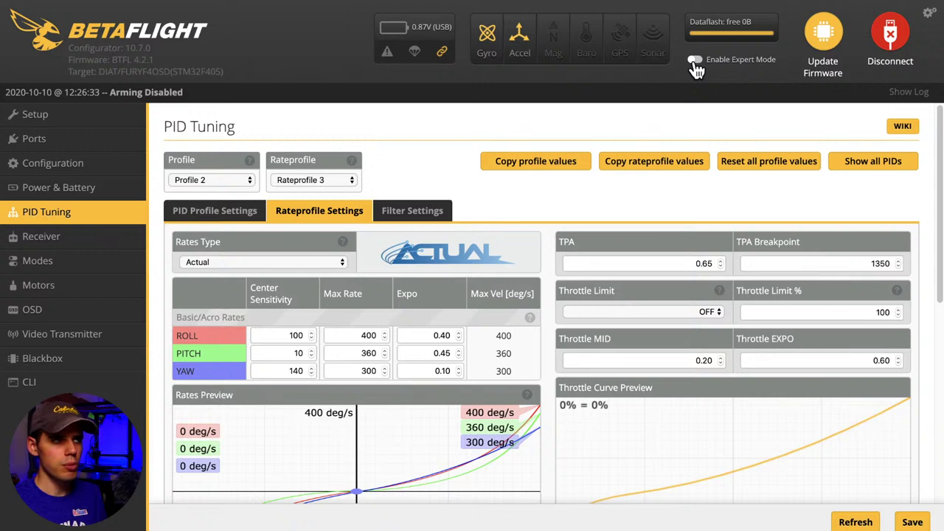
left_click(695, 60)
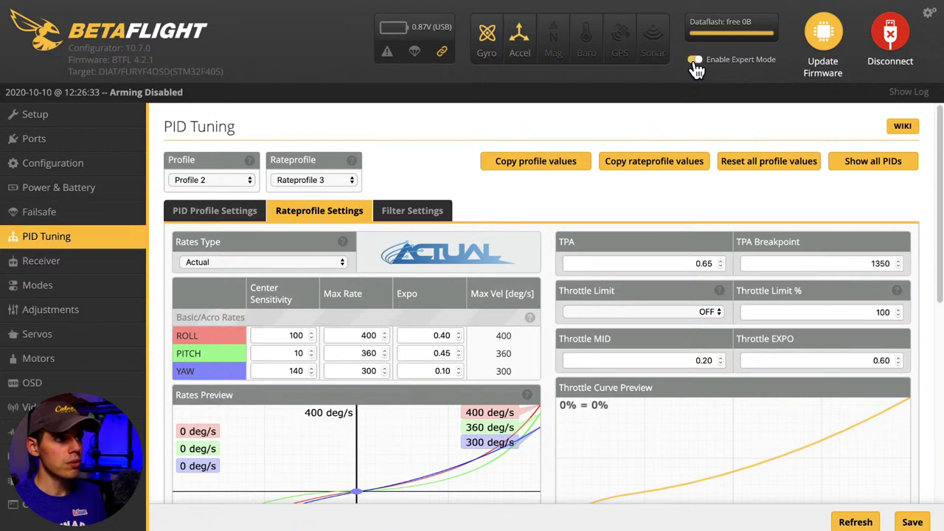
left_click(77, 315)
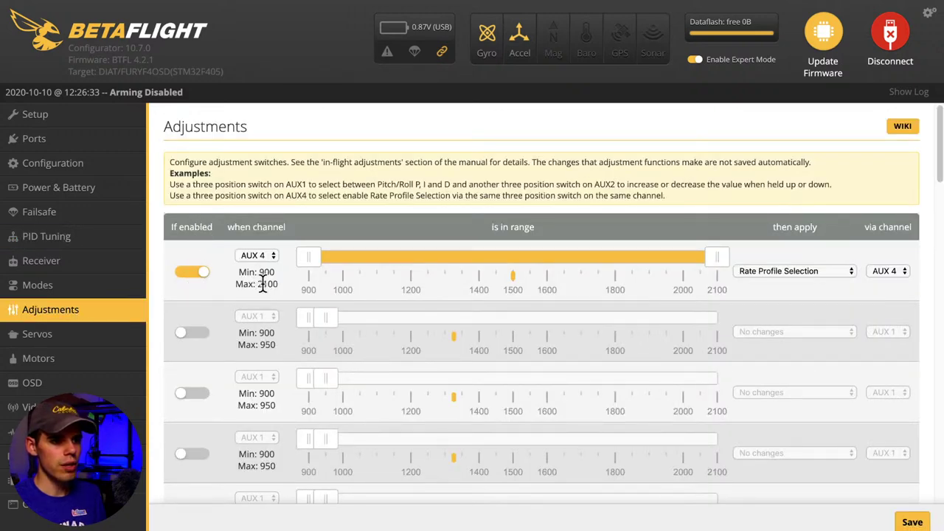
scroll(256, 282, "down", 1)
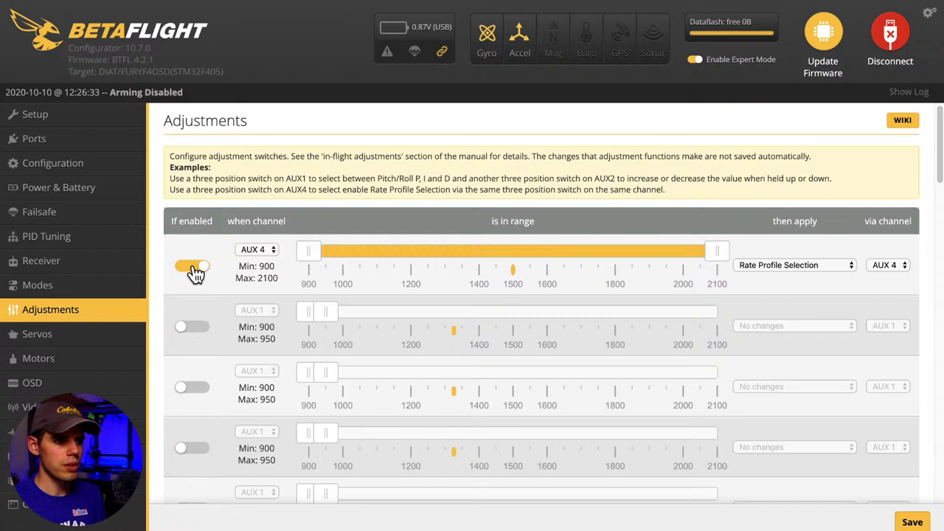
Check the first adjustment's trigger channel, its Rate Profile Selection function and its via channel, keeping AUX 4 for both channels.
left_click(272, 249)
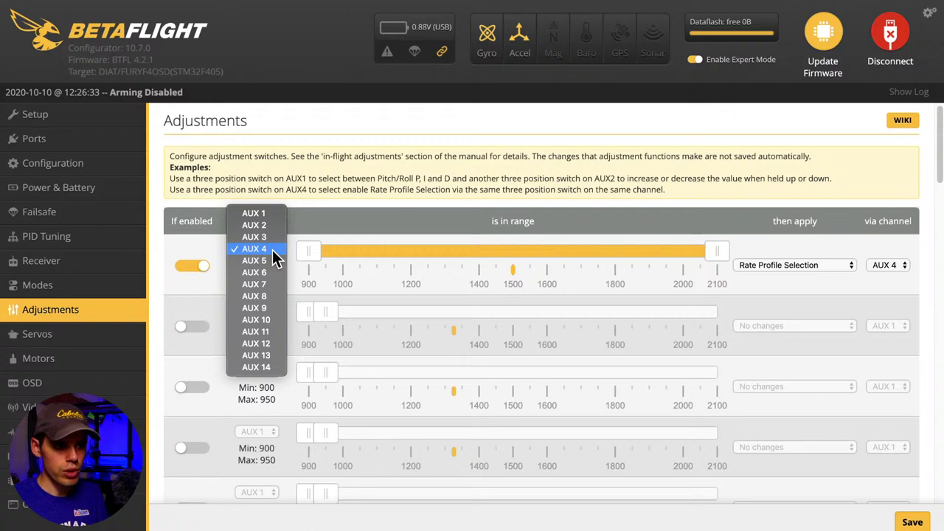
left_click(272, 249)
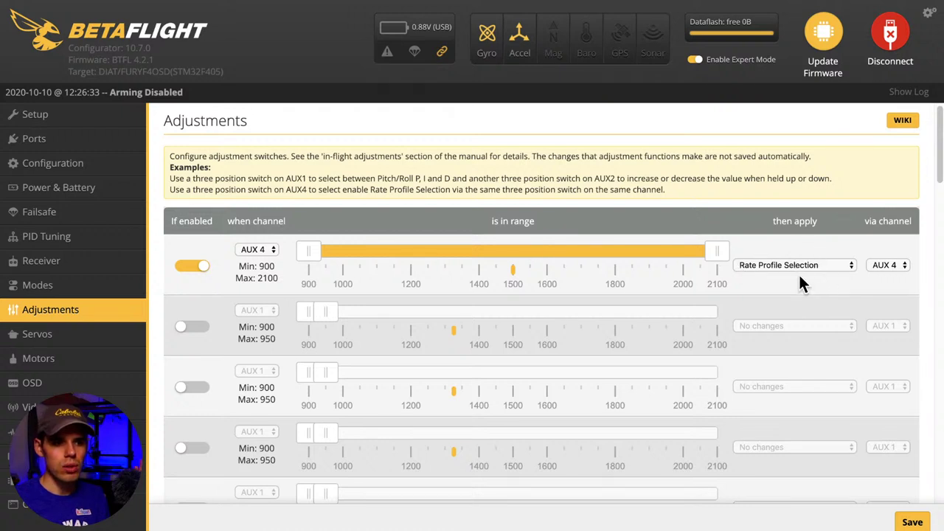
left_click(850, 267)
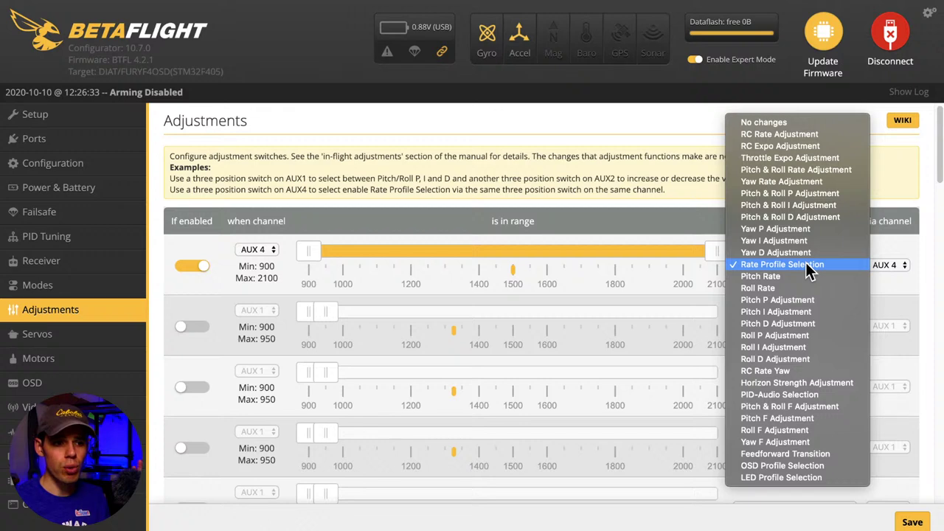
left_click(898, 250)
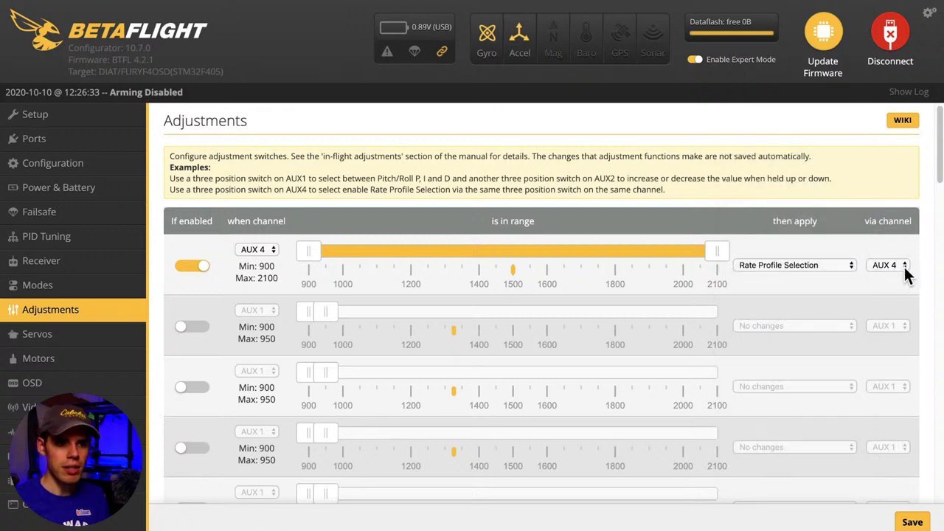
left_click(904, 266)
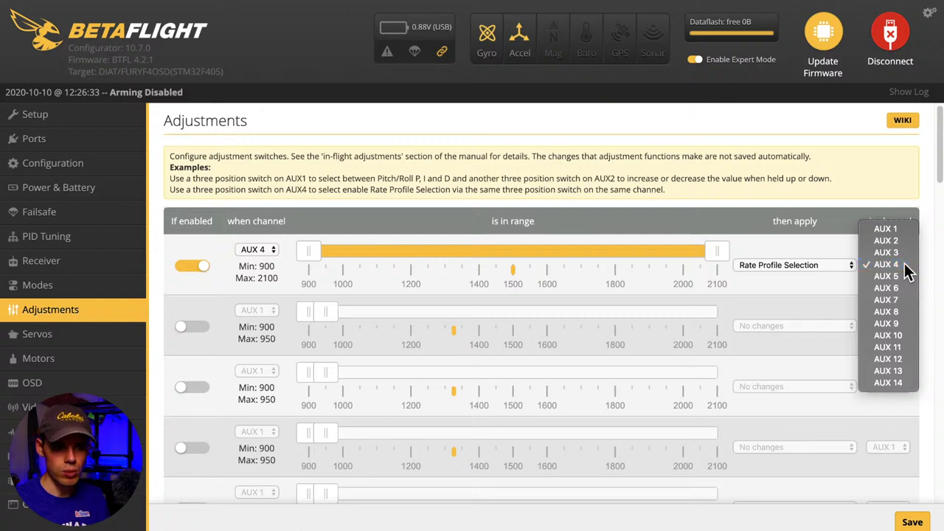
left_click(904, 263)
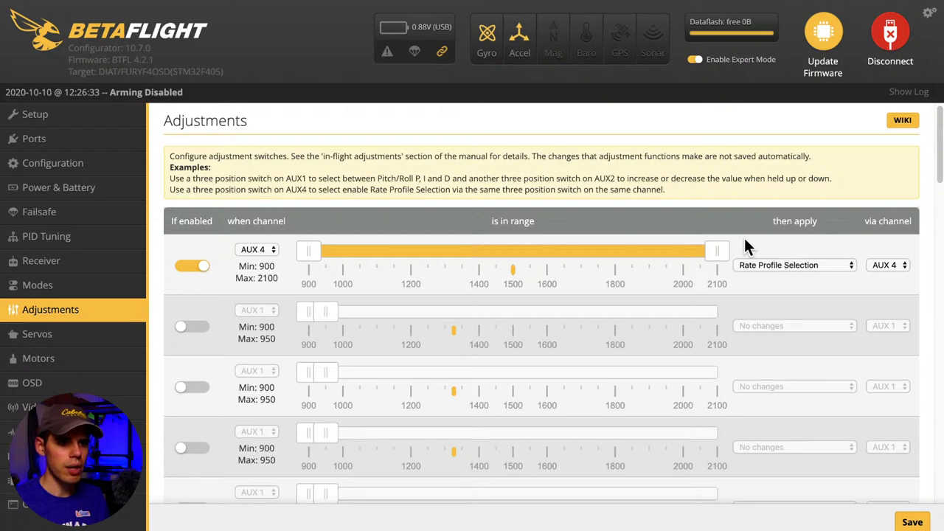
left_click_drag(719, 253, 739, 265)
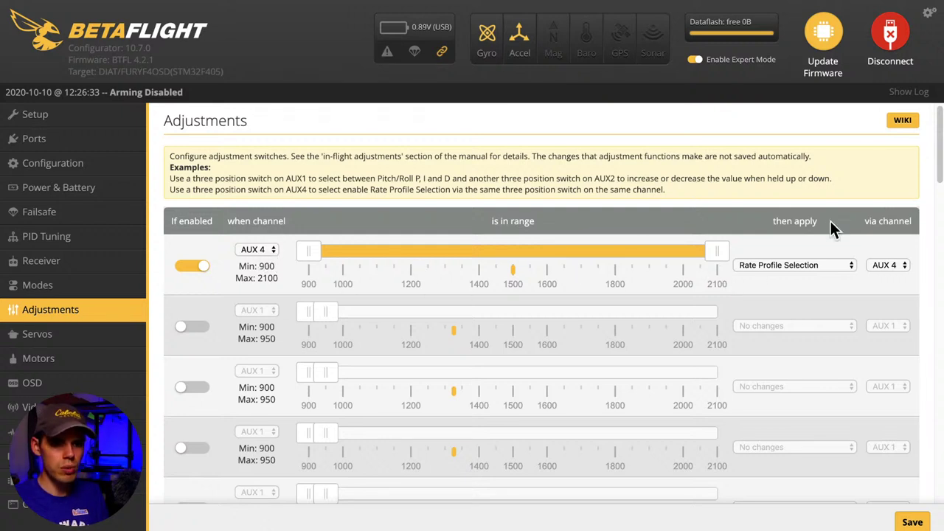
Return to PID Tuning and examine the selectable rateprofiles and the PID settings of Profile 2.
left_click(90, 234)
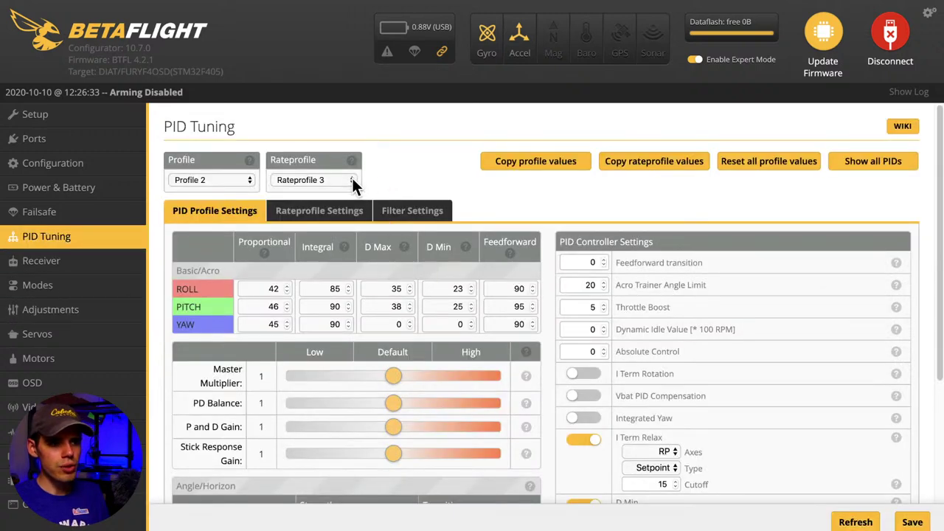
left_click(352, 179)
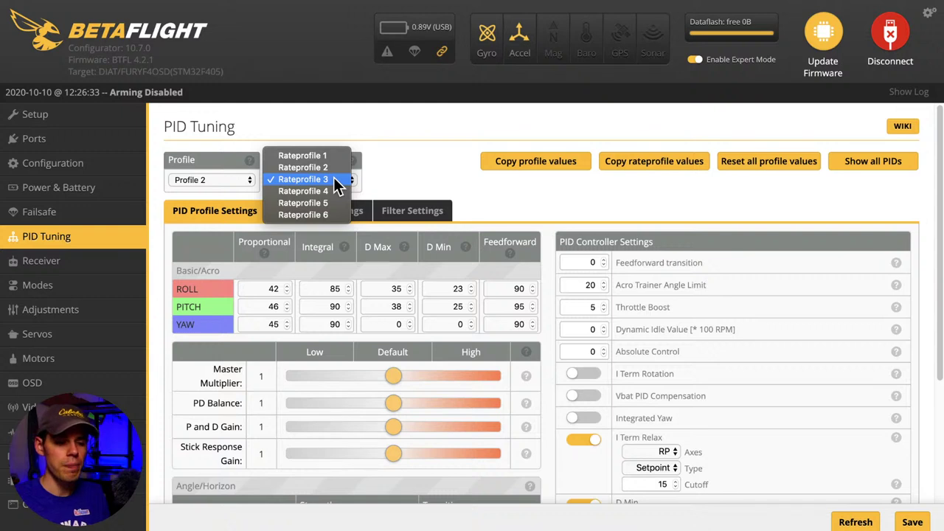
left_click(435, 171)
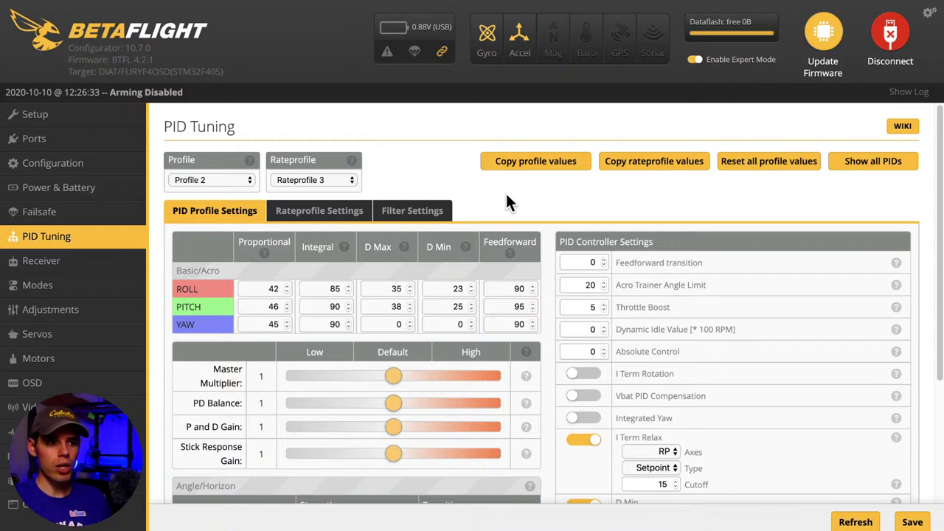
left_click(350, 179)
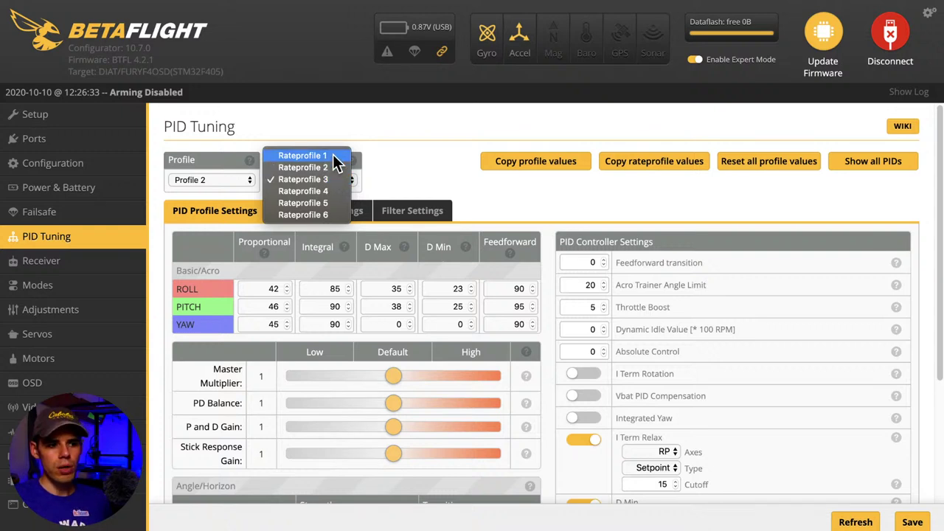
scroll(443, 151, "down", 5)
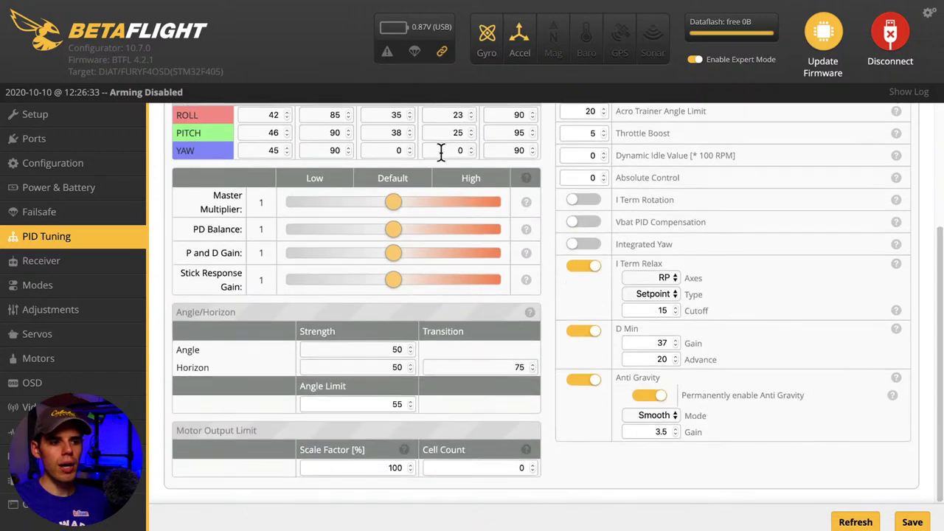
scroll(441, 152, "up", 5)
Show the rateprofile settings and examine the rates table and rates preview of Rateprofile 3.
left_click(314, 214)
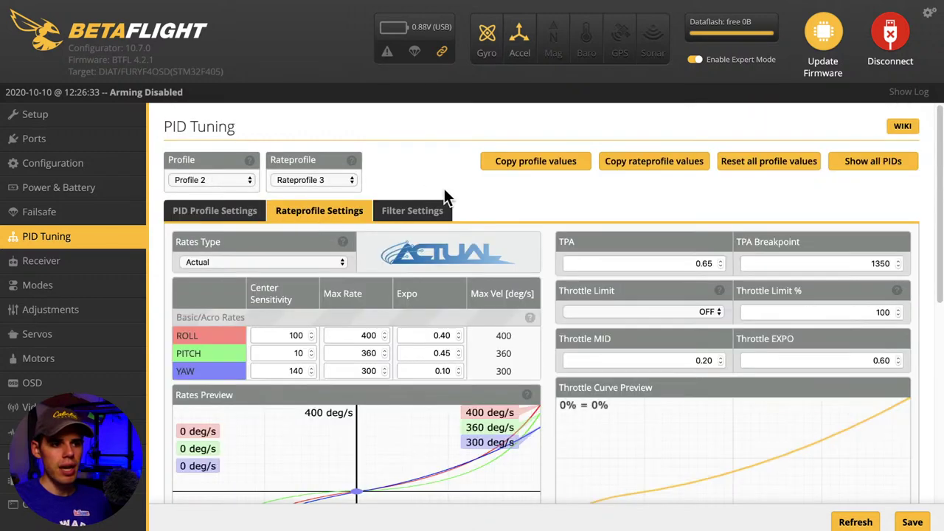
scroll(442, 188, "down", 1)
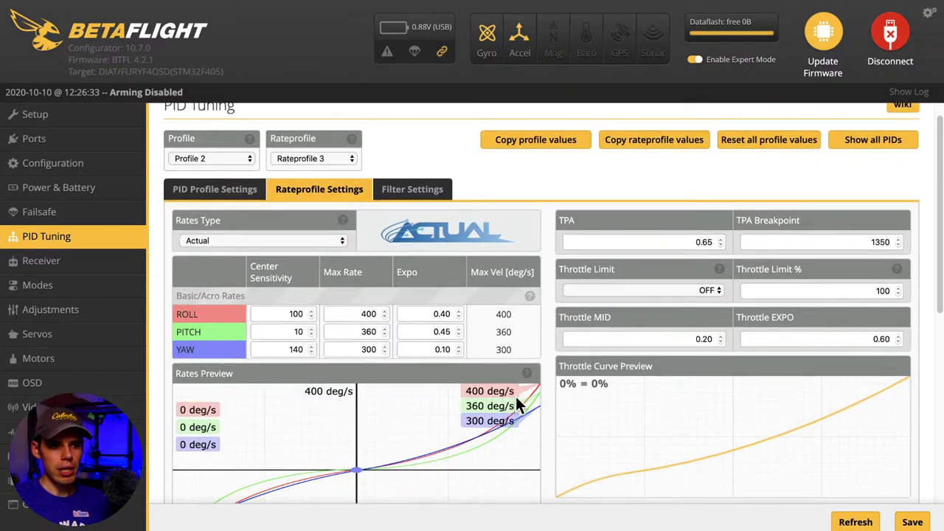
scroll(457, 369, "down", 1)
scroll(351, 180, "up", 1)
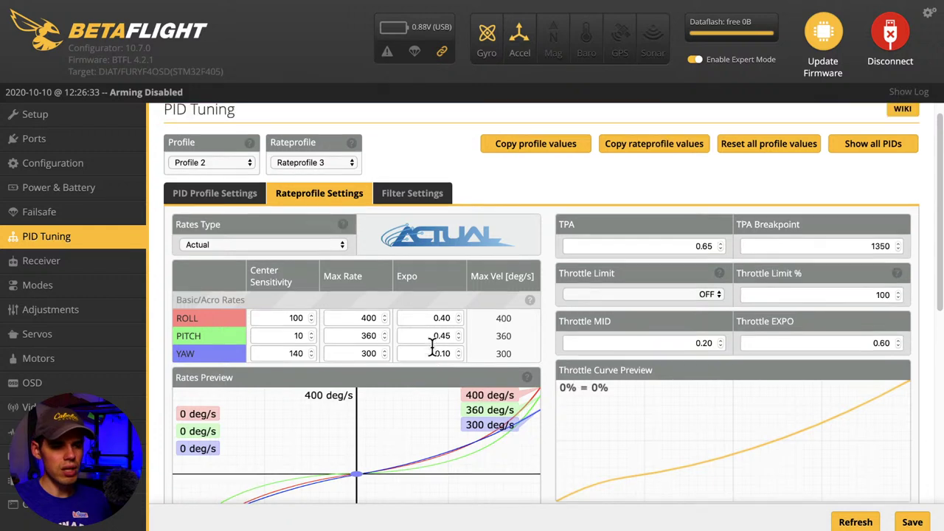
Load Rateprofile 1 and examine its roll, pitch and yaw rates and preview curves.
left_click(353, 161)
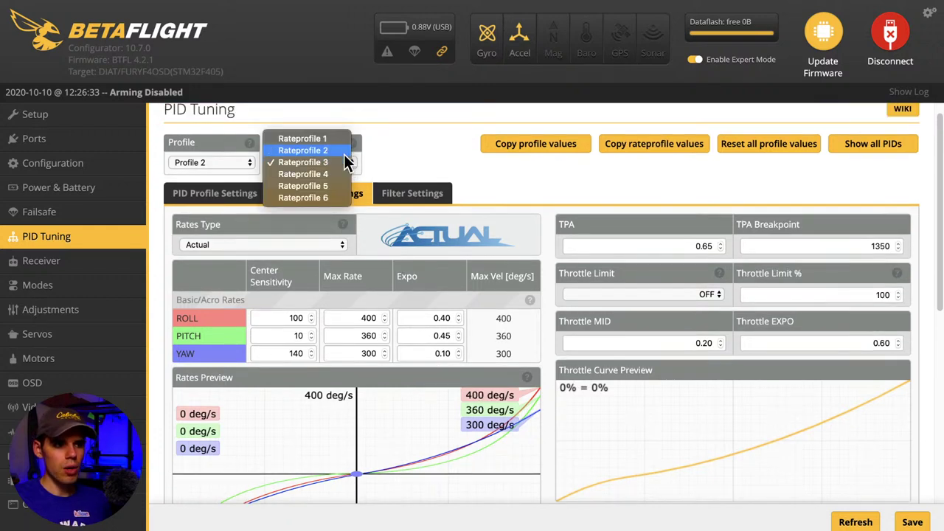
left_click(340, 136)
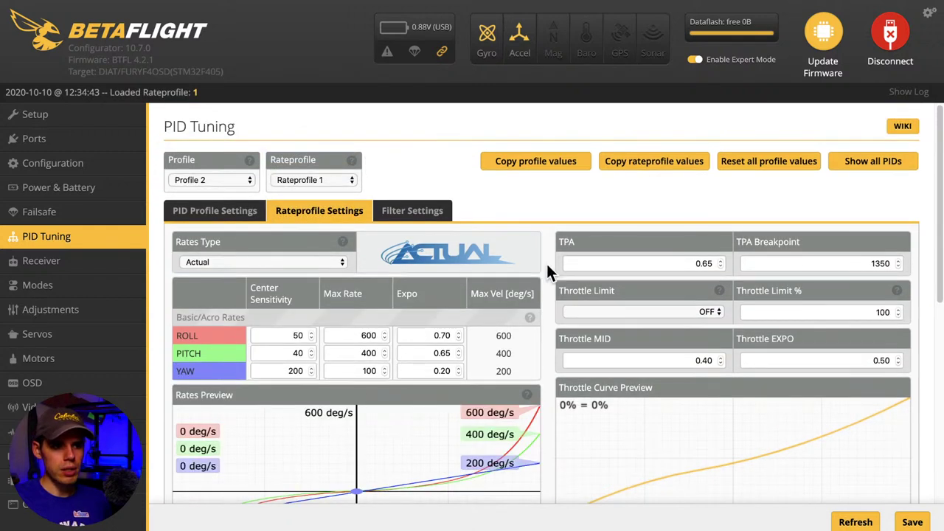
scroll(549, 264, "down", 2)
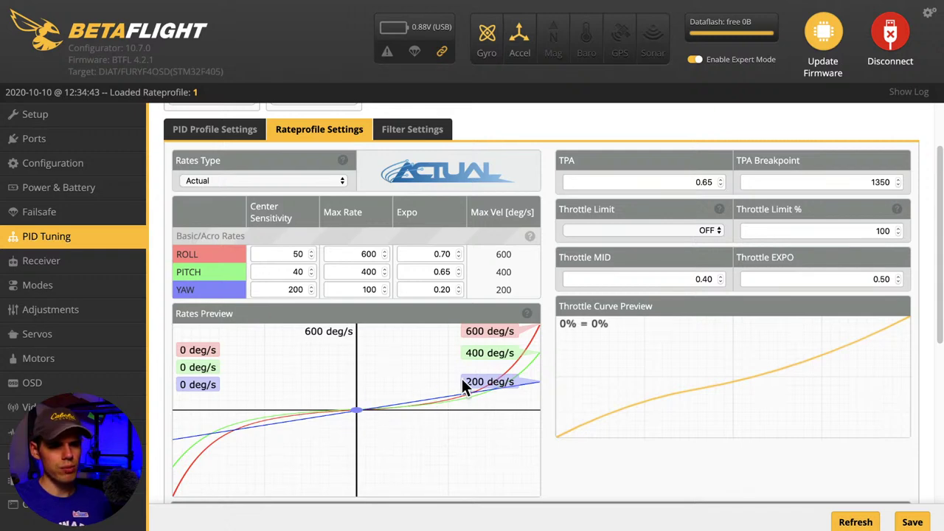
scroll(557, 338, "up", 2)
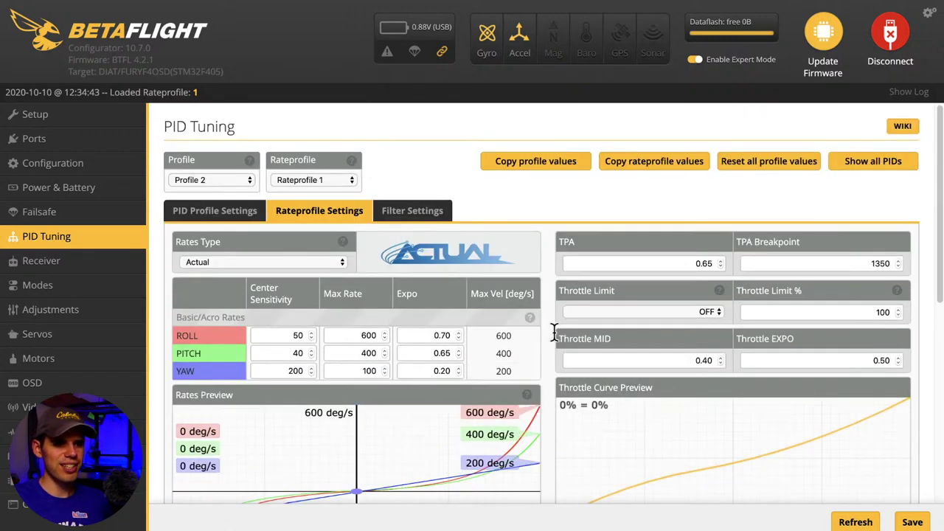
Switch back to Rateprofile 3 and examine its rates table, rates preview and throttle curve.
left_click(354, 180)
left_click(332, 204)
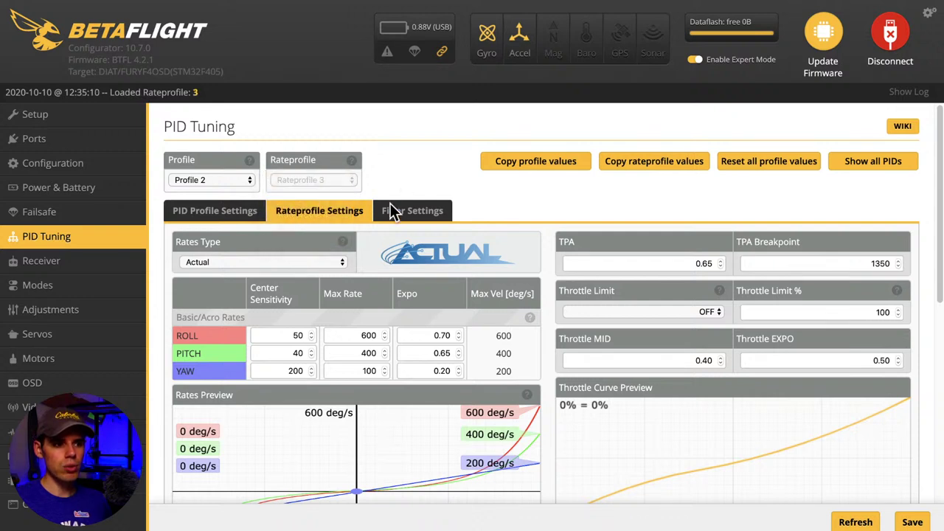
scroll(441, 164, "down", 1)
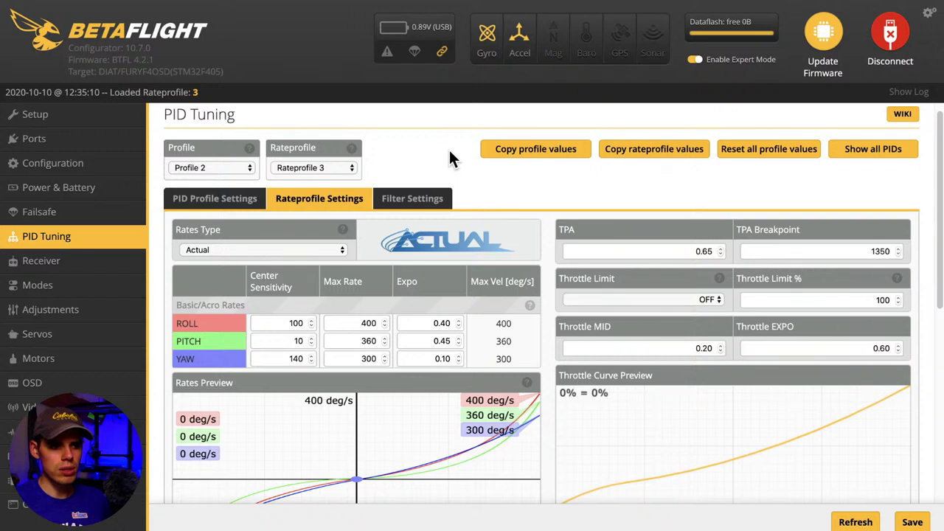
scroll(461, 154, "down", 1)
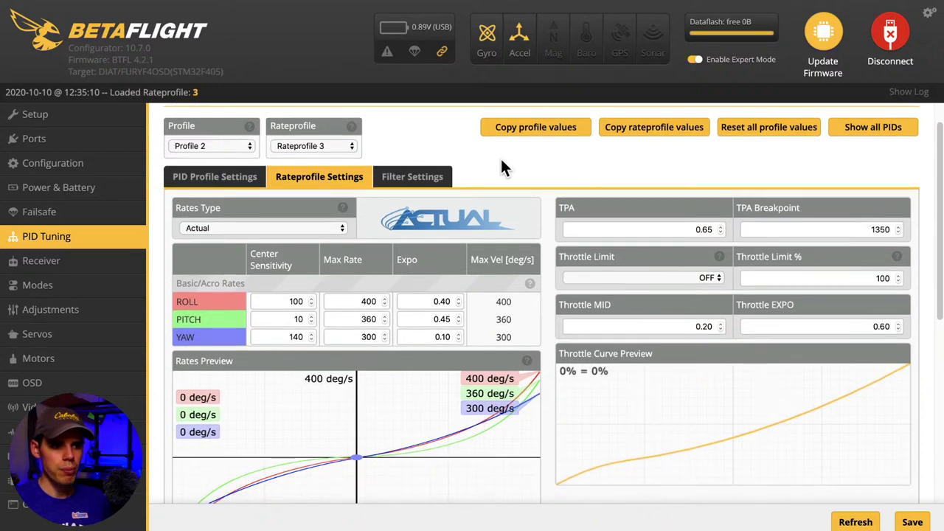
scroll(511, 165, "down", 1)
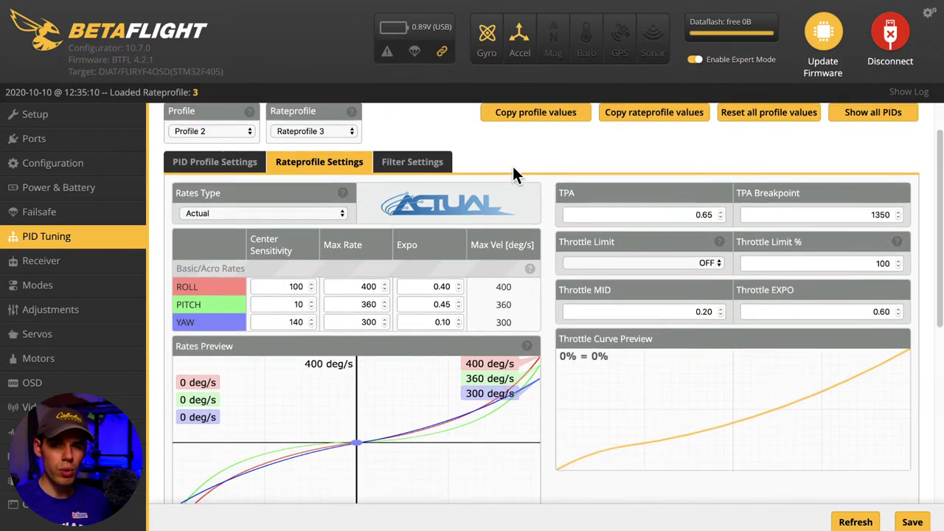
scroll(513, 168, "down", 2)
scroll(514, 168, "up", 4)
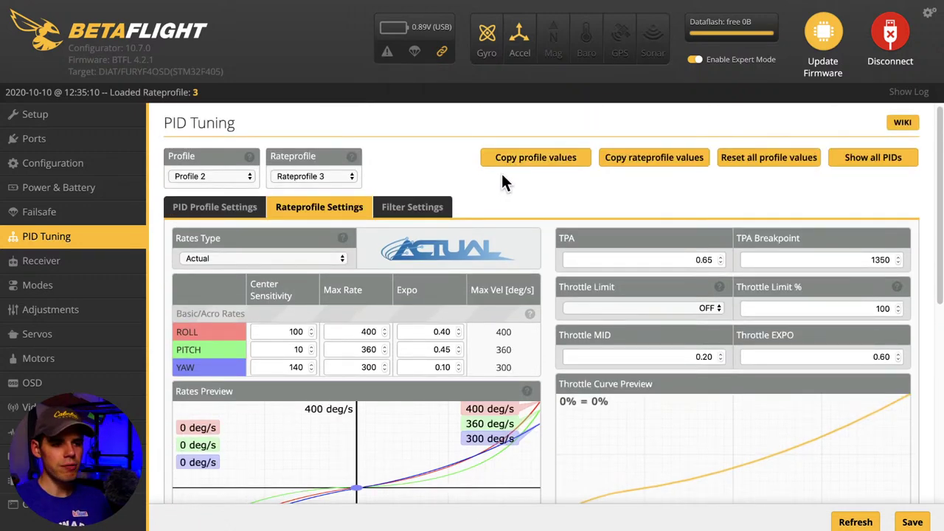
scroll(502, 174, "down", 1)
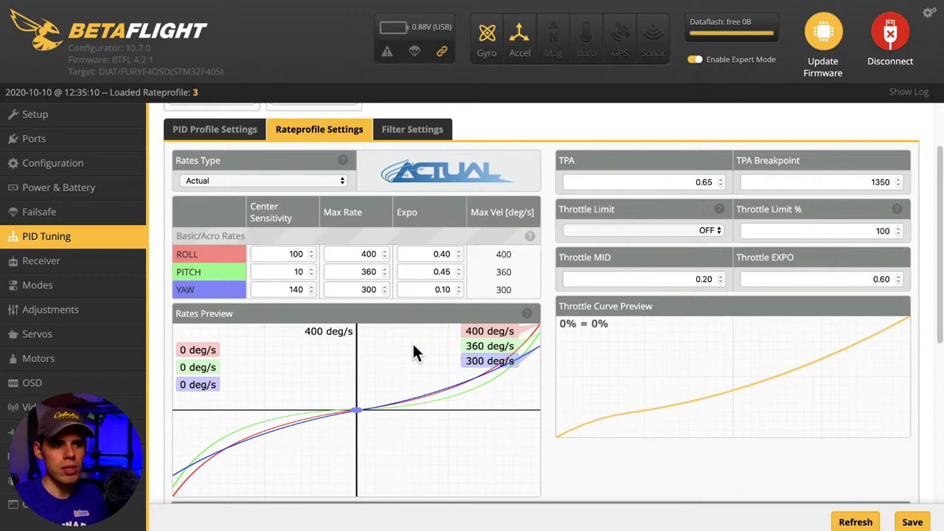
Load Rateprofile 1 and examine its Throttle MID, Throttle EXPO and throttle curve preview.
scroll(483, 340, "up", 2)
scroll(483, 347, "down", 1)
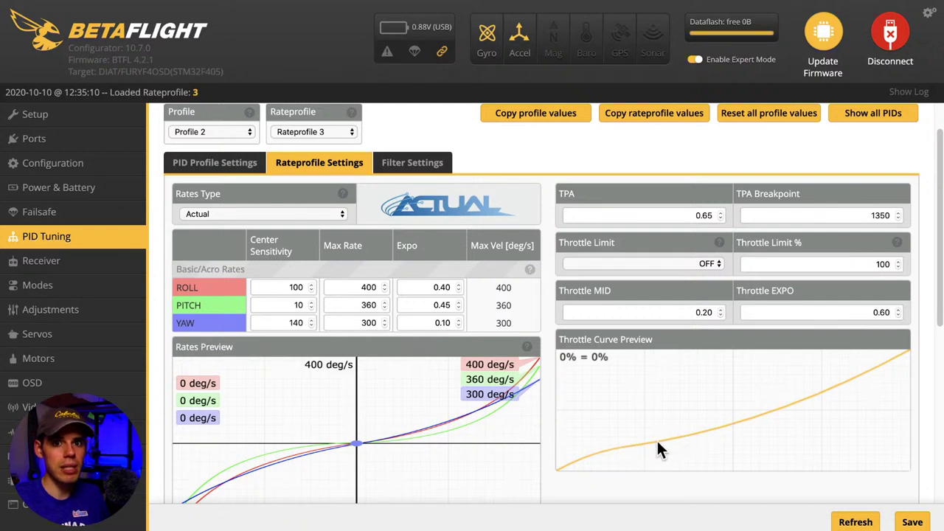
scroll(527, 402, "up", 1)
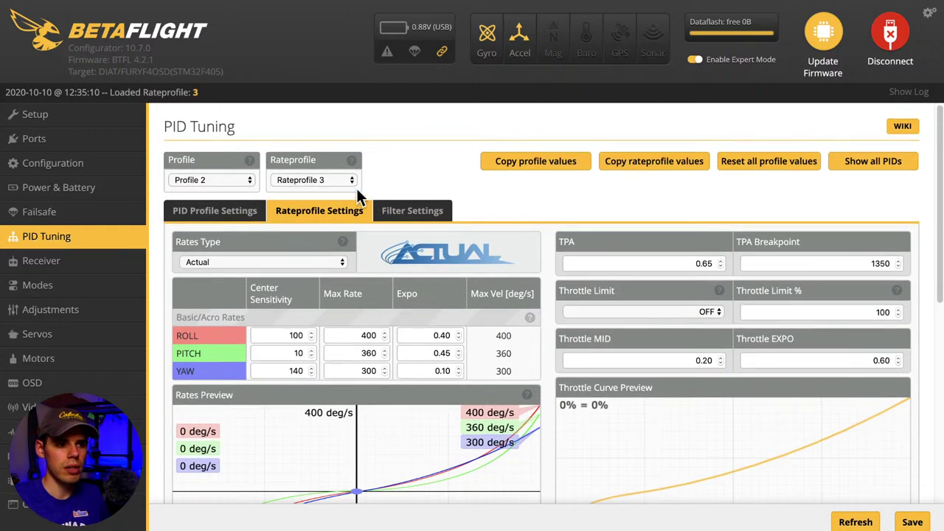
left_click(353, 180)
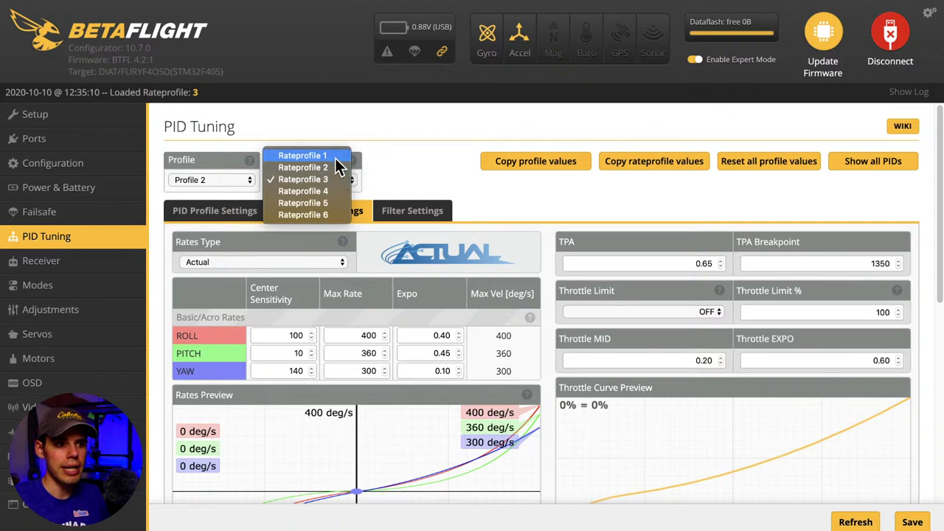
left_click(333, 157)
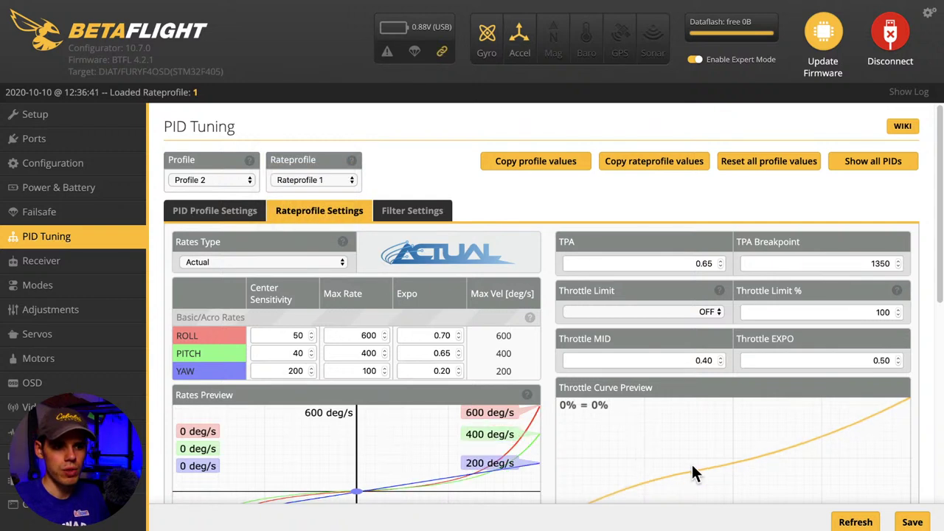
scroll(666, 491, "down", 1)
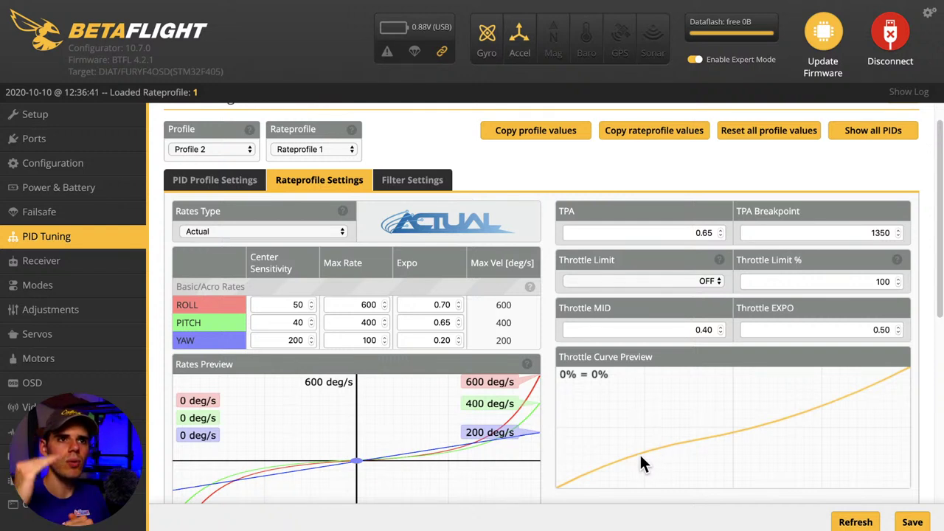
scroll(516, 361, "up", 1)
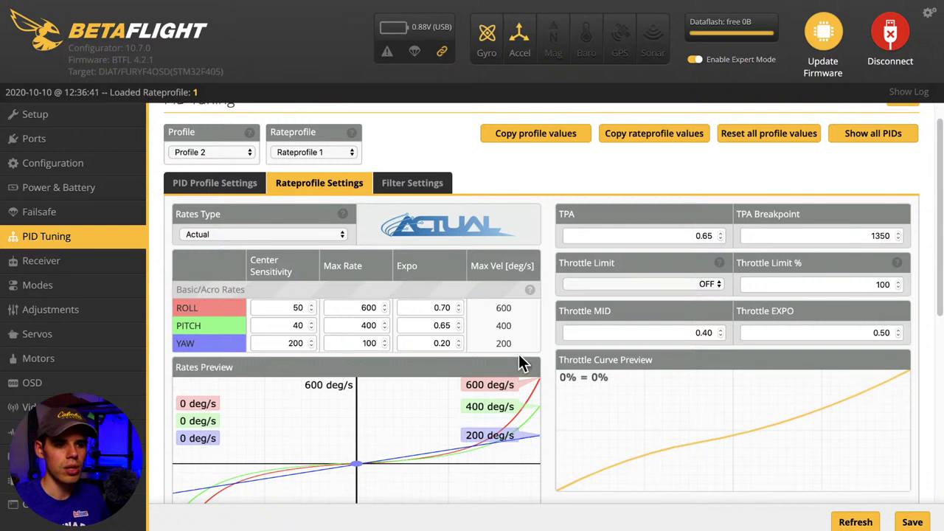
Switch to Rateprofile 3 and compare its throttle curve preview with that of Rateprofile 1.
left_click(349, 155)
left_click(332, 178)
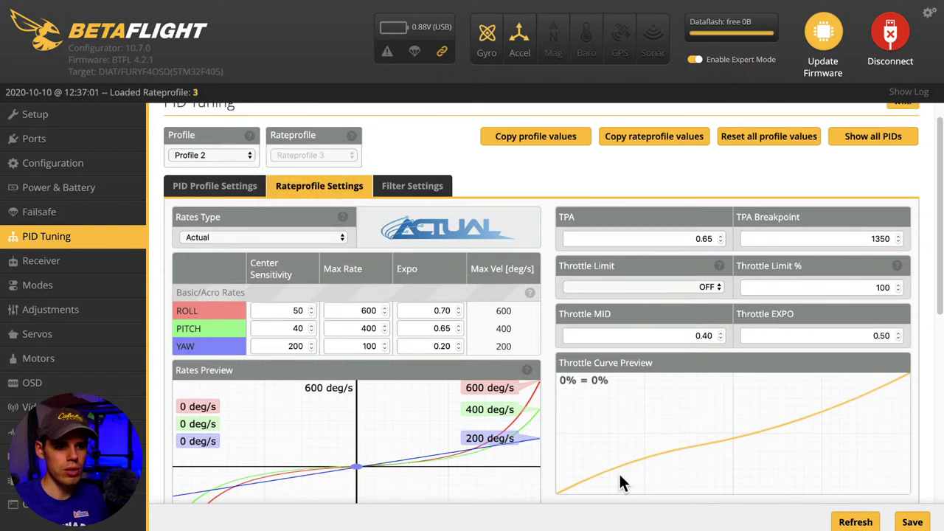
scroll(634, 472, "down", 1)
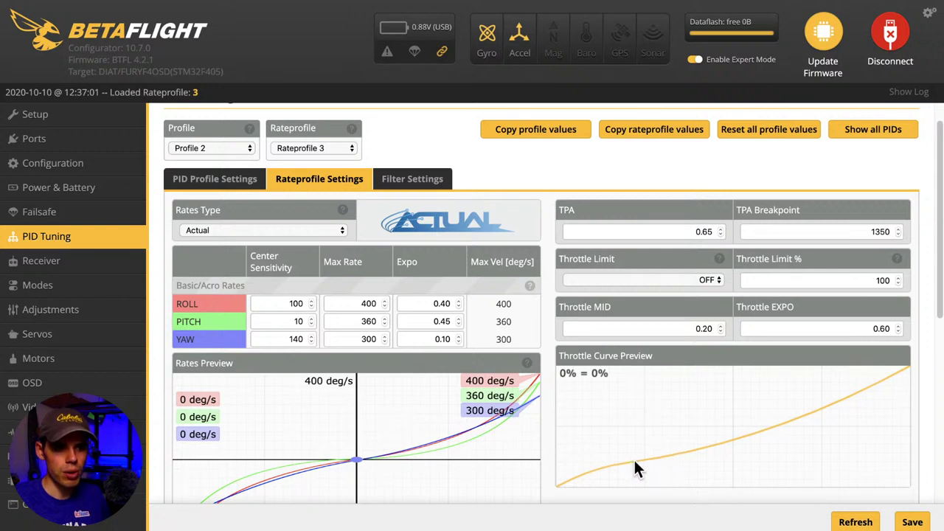
Switch back to Rateprofile 1 and examine its rates table, rates preview and throttle curve again.
left_click(349, 151)
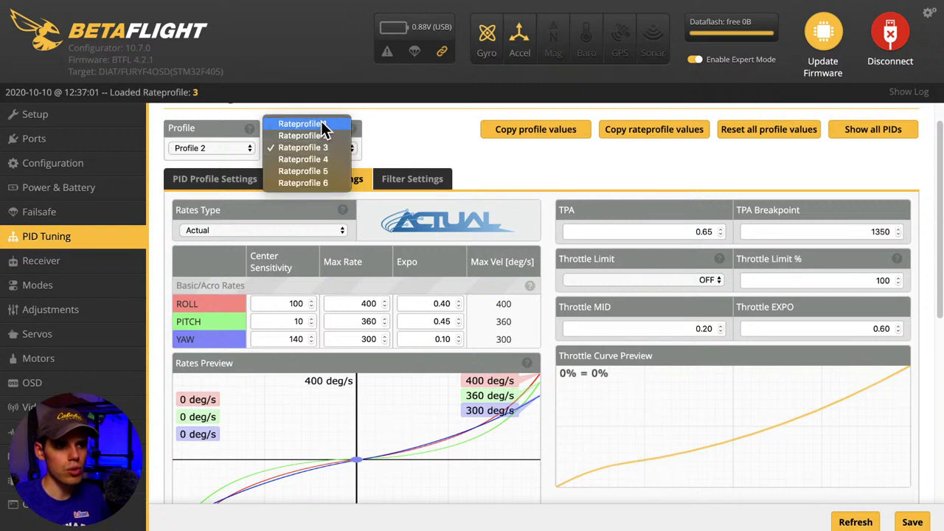
left_click(326, 124)
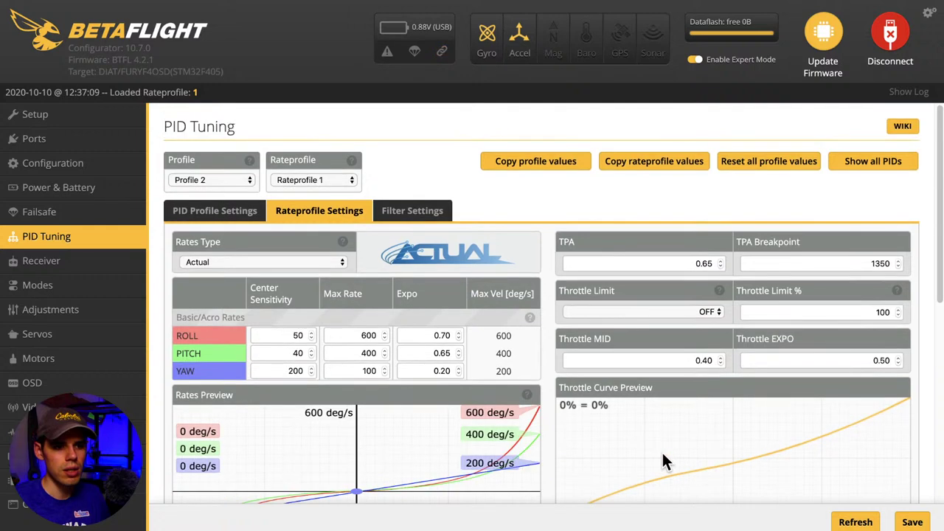
scroll(666, 472, "down", 1)
scroll(670, 465, "down", 1)
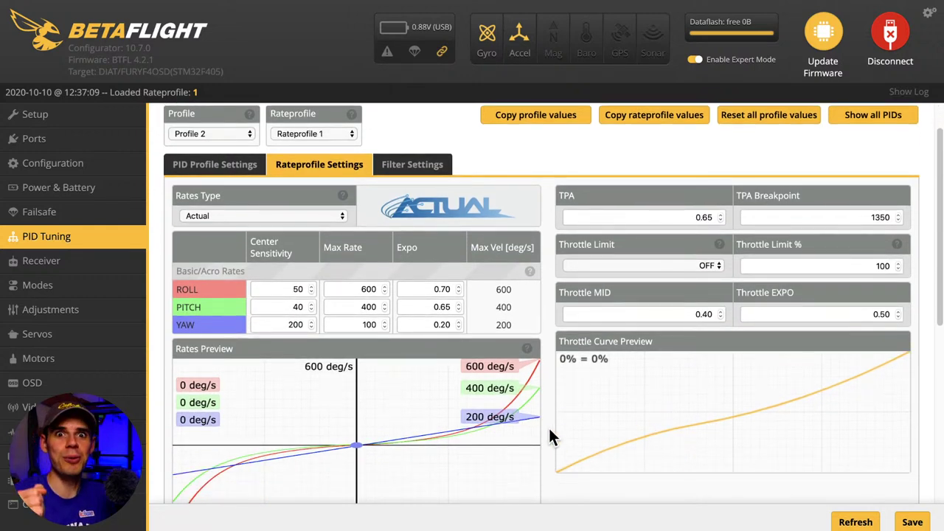
scroll(548, 426, "up", 2)
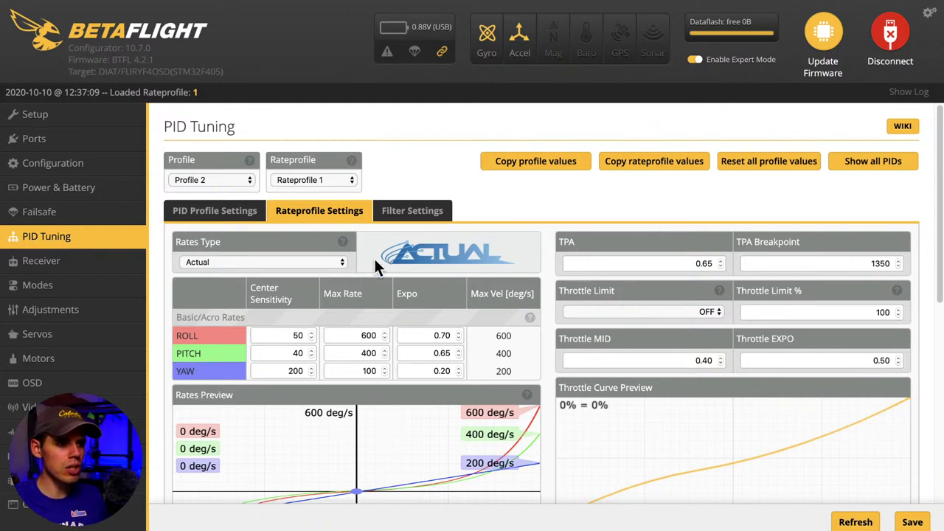
Open Adjustments and examine the AUX 4 channel range assigned to Rate Profile Selection.
left_click(79, 309)
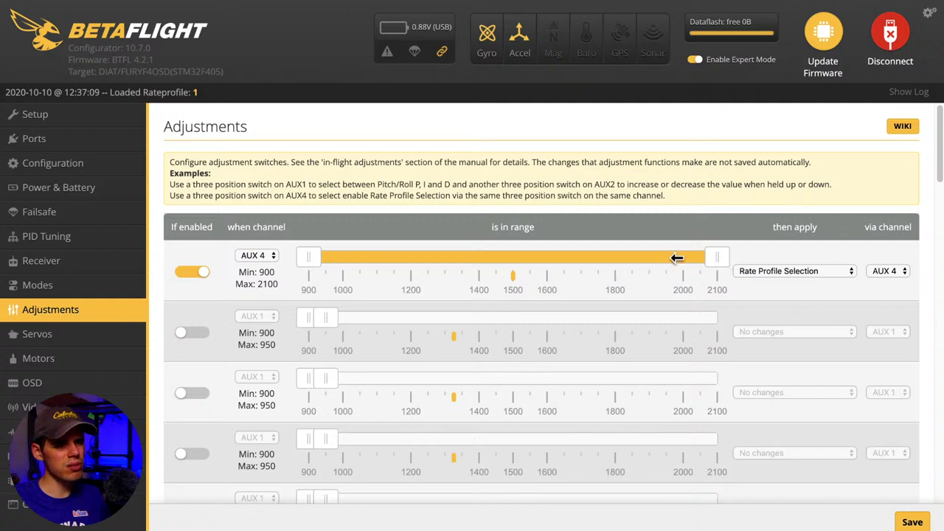
left_click_drag(723, 262, 774, 262)
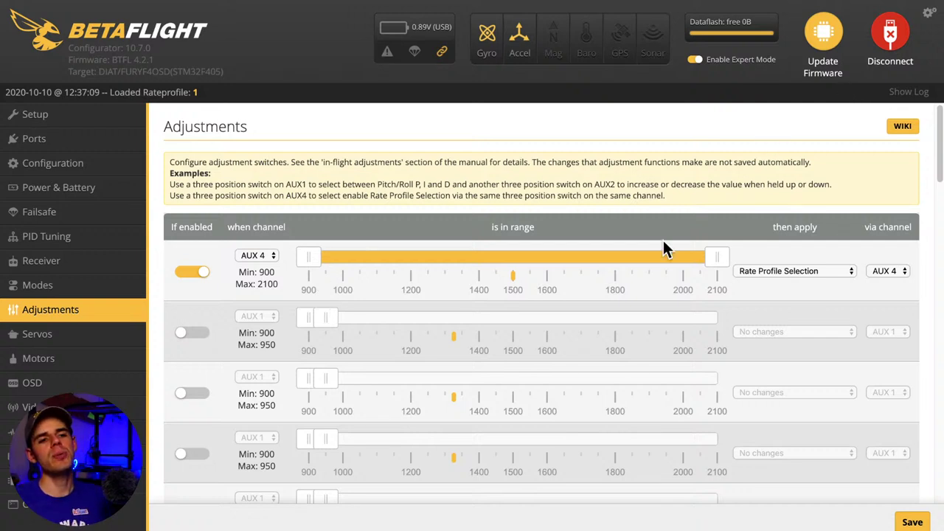
Return to the rateprofile settings in PID Tuning, load Rateprofile 3 and examine its rates and throttle curve.
left_click(87, 238)
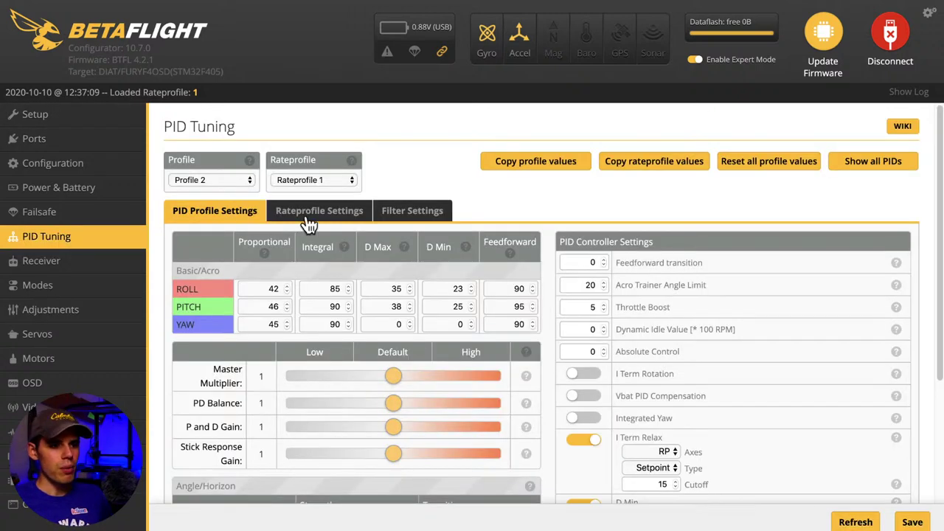
left_click(312, 212)
scroll(615, 227, "down", 3)
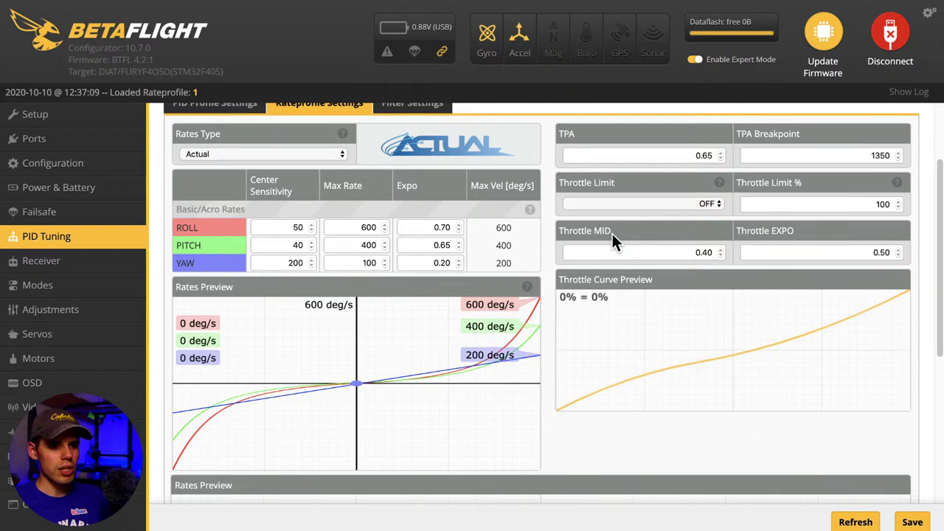
scroll(612, 234, "up", 3)
left_click(352, 180)
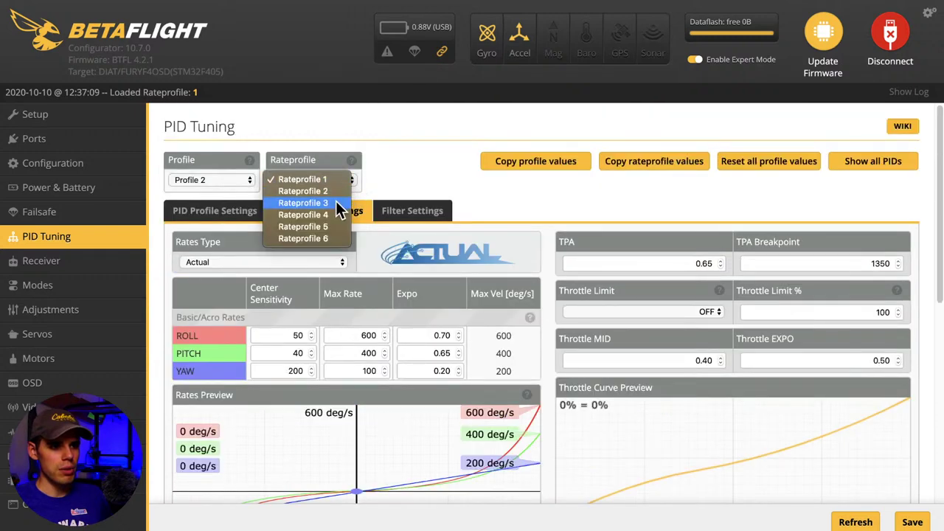
left_click(335, 203)
scroll(535, 220, "down", 2)
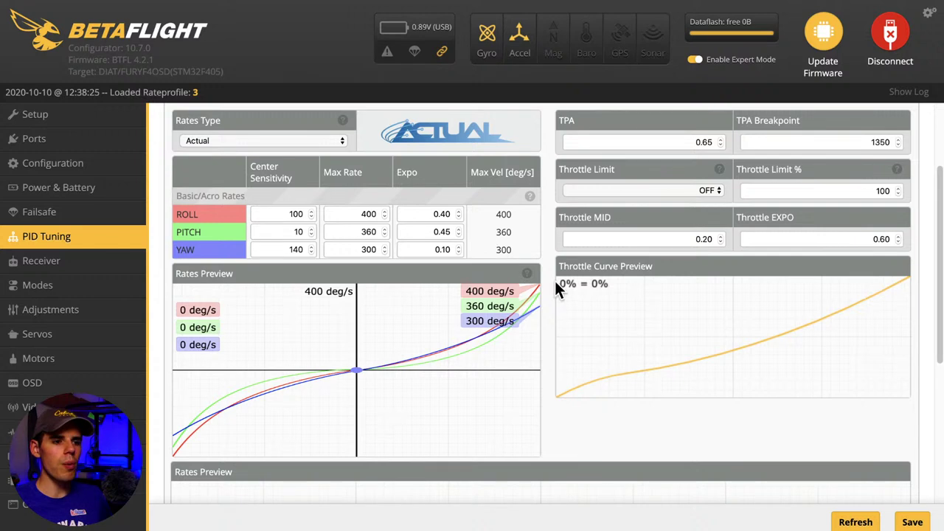
scroll(555, 280, "up", 1)
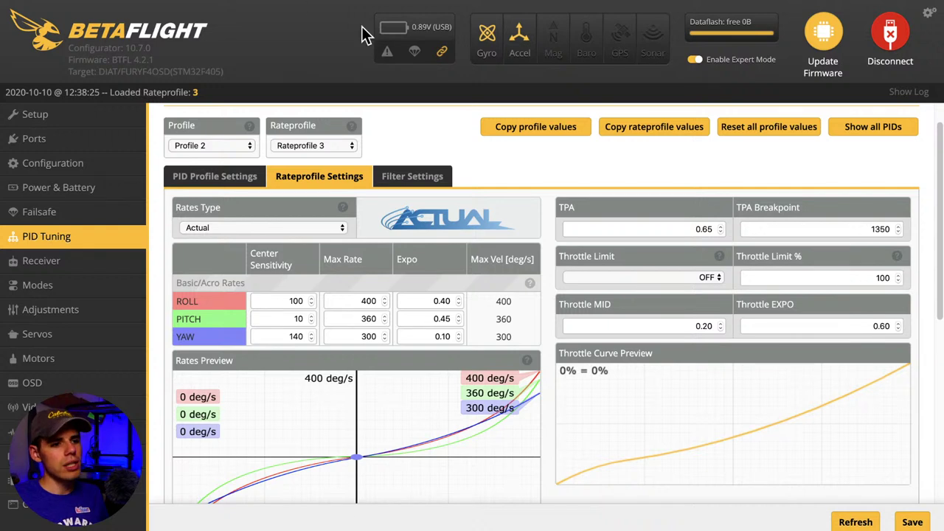
Examine the list of selectable rateprofiles, looking at the entries for Rateprofile 1 and Rateprofile 3.
left_click(350, 145)
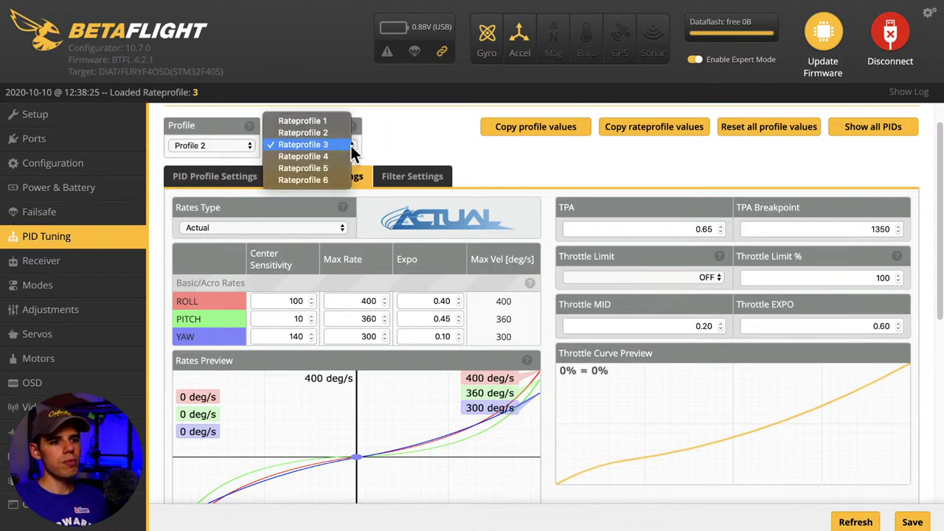
left_click(437, 143)
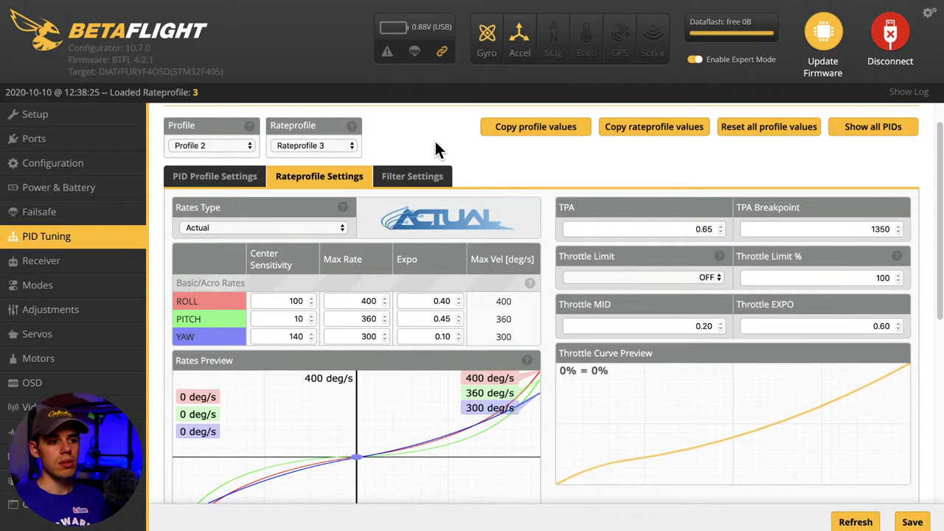
left_click(348, 141)
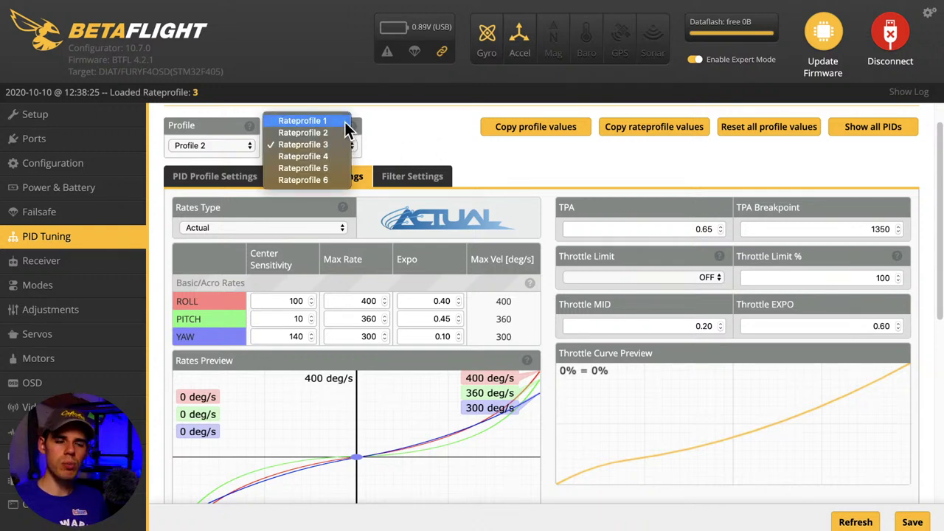
left_click(401, 135)
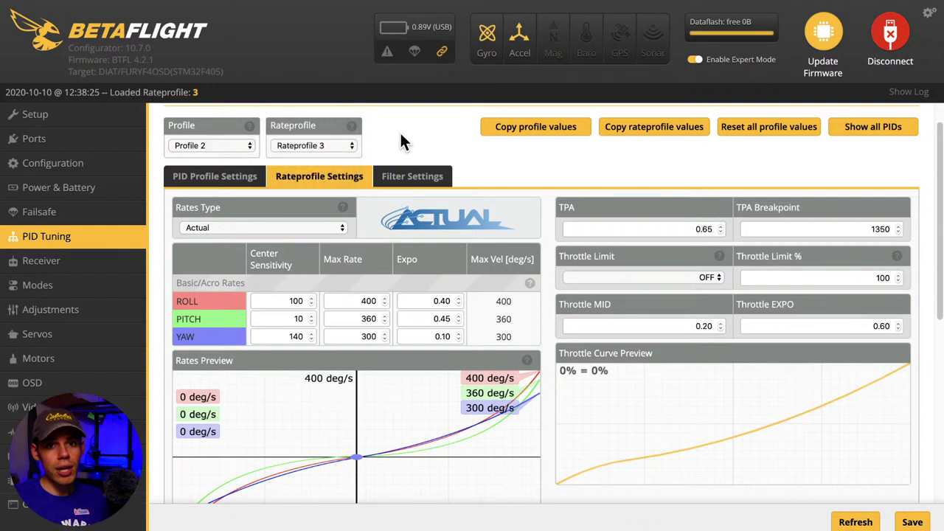